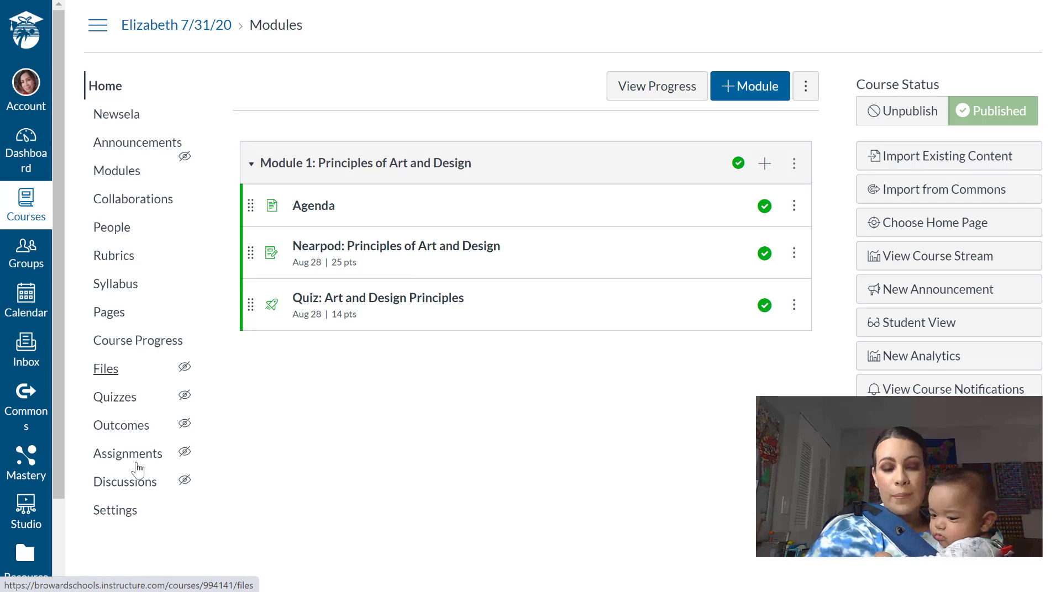
Upload pexels-photo-1148496 from the Desktop as the course image in the course settings and update the course details.
left_click(131, 514)
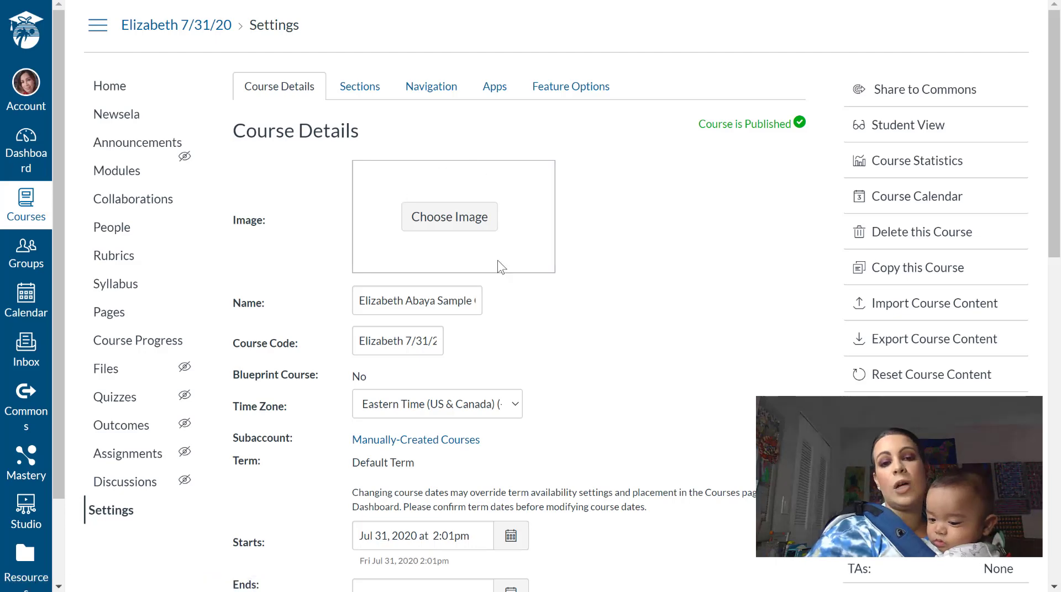
left_click(475, 232)
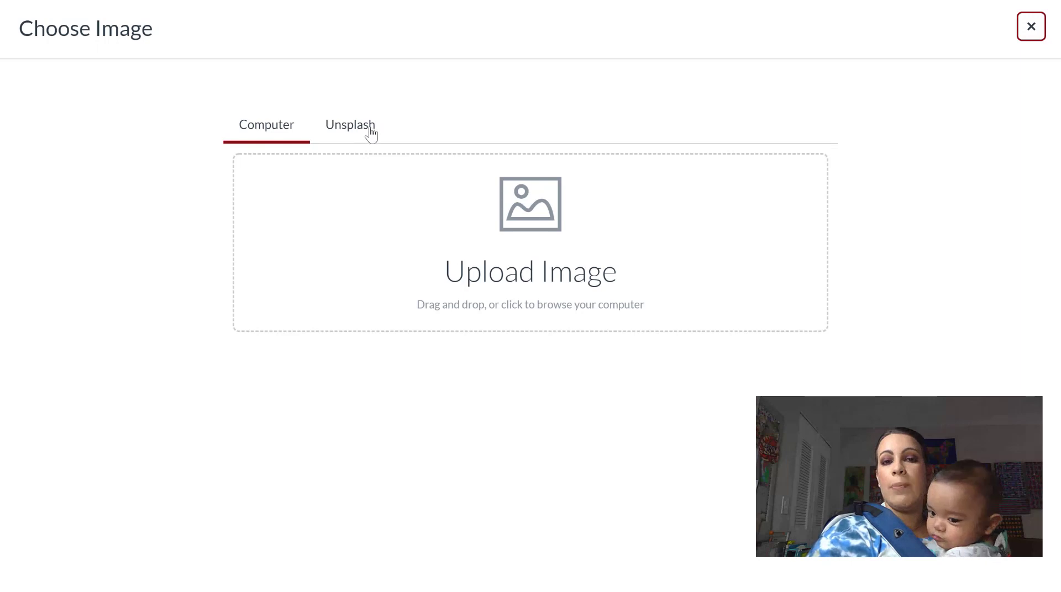
left_click(573, 239)
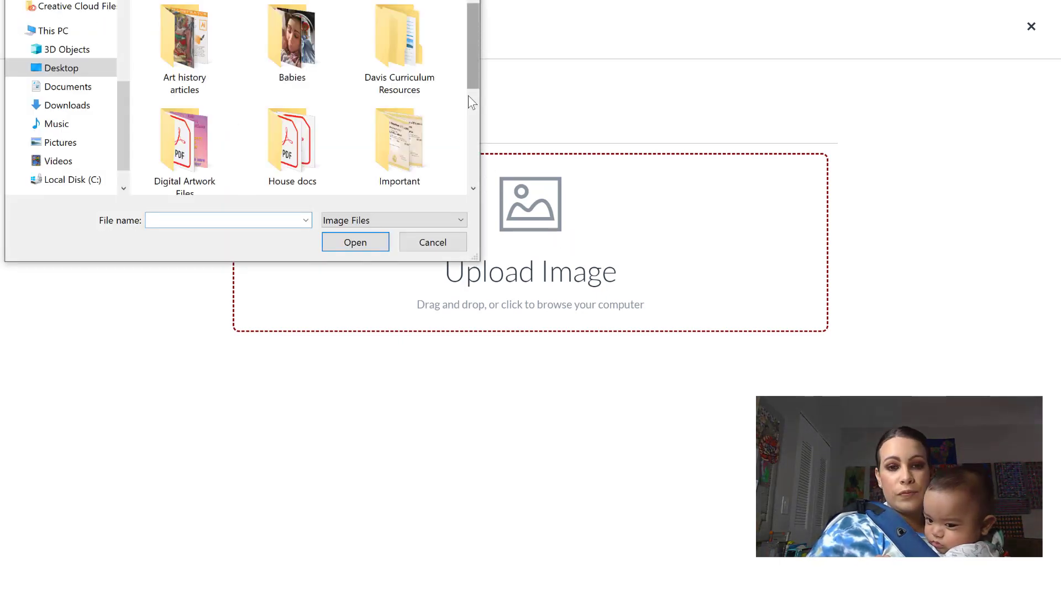
left_click(469, 95)
left_click(399, 142)
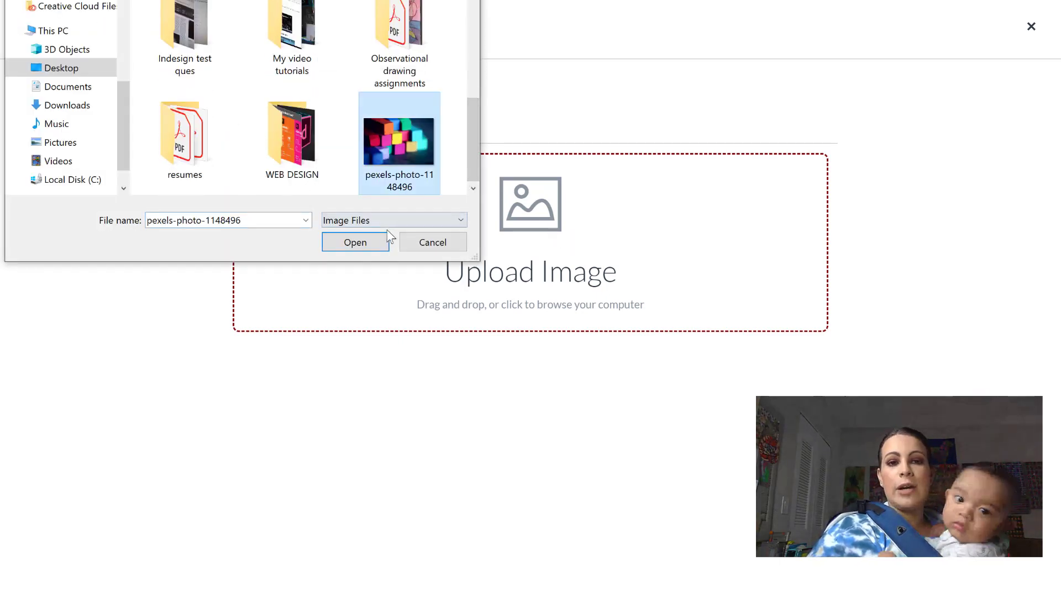
left_click(376, 242)
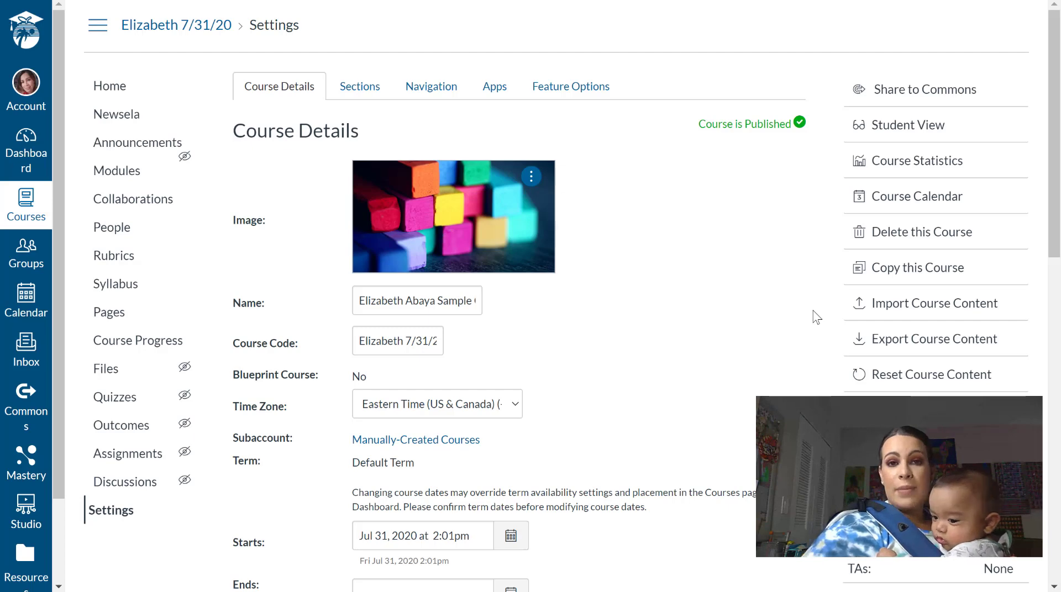
scroll(816, 317, "down", 14)
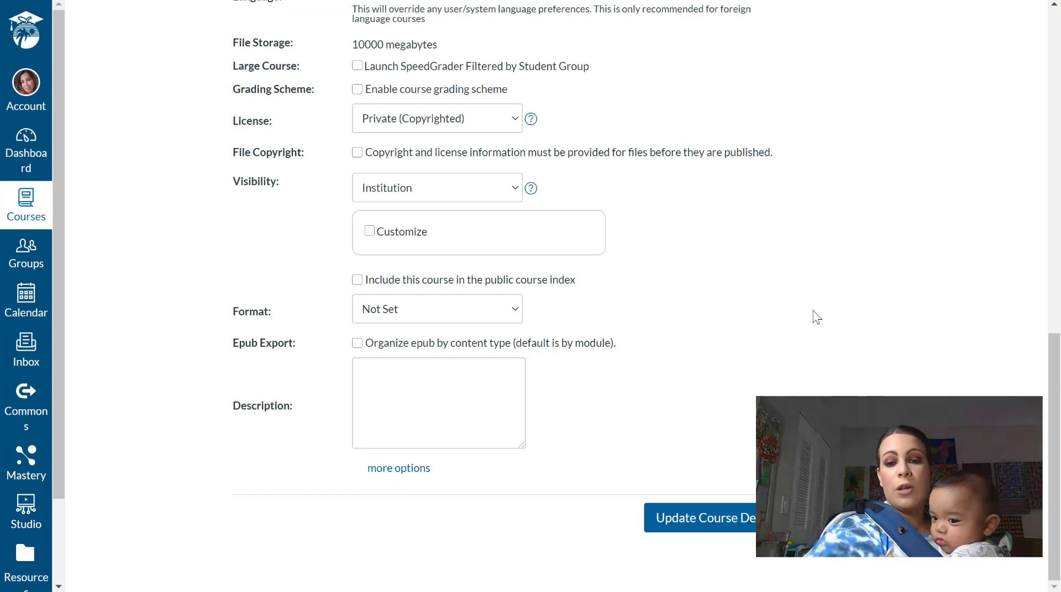
left_click(730, 517)
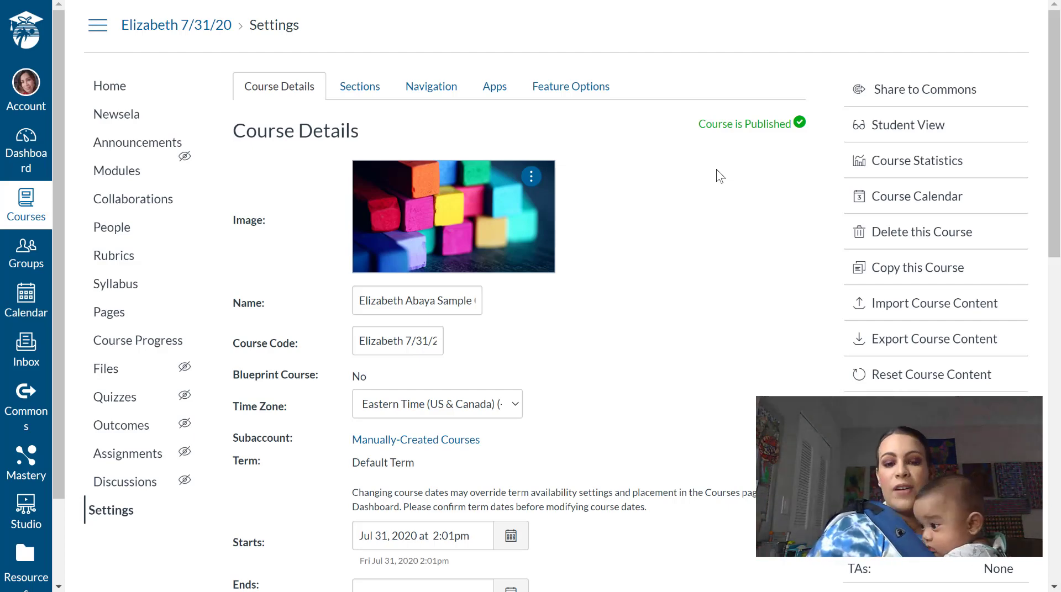
Enable showing recent announcements on the course home page, set their number to 2, and update the course details.
scroll(716, 170, "down", 8)
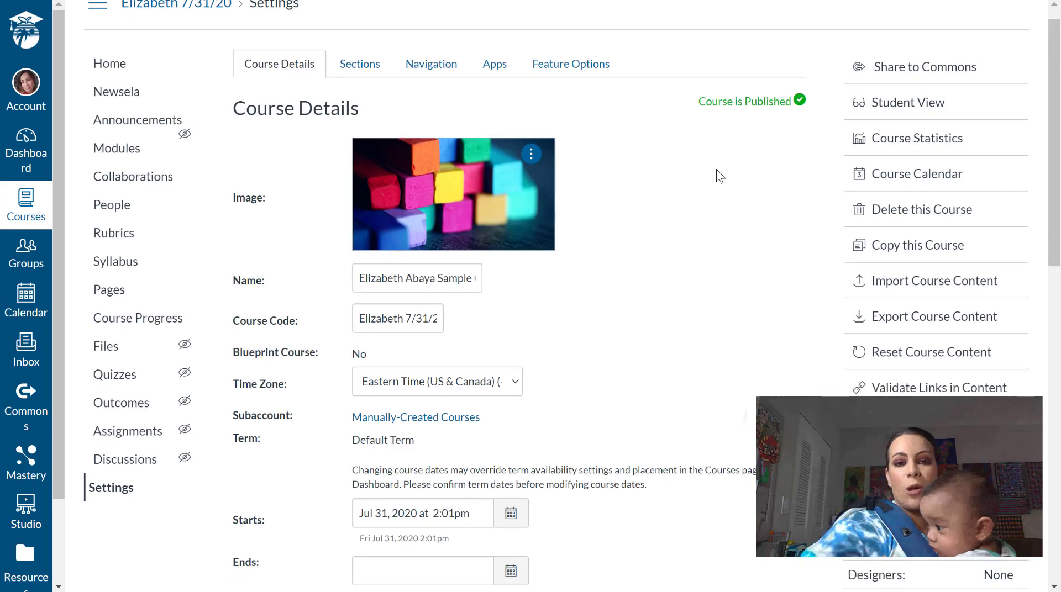
scroll(716, 169, "down", 5)
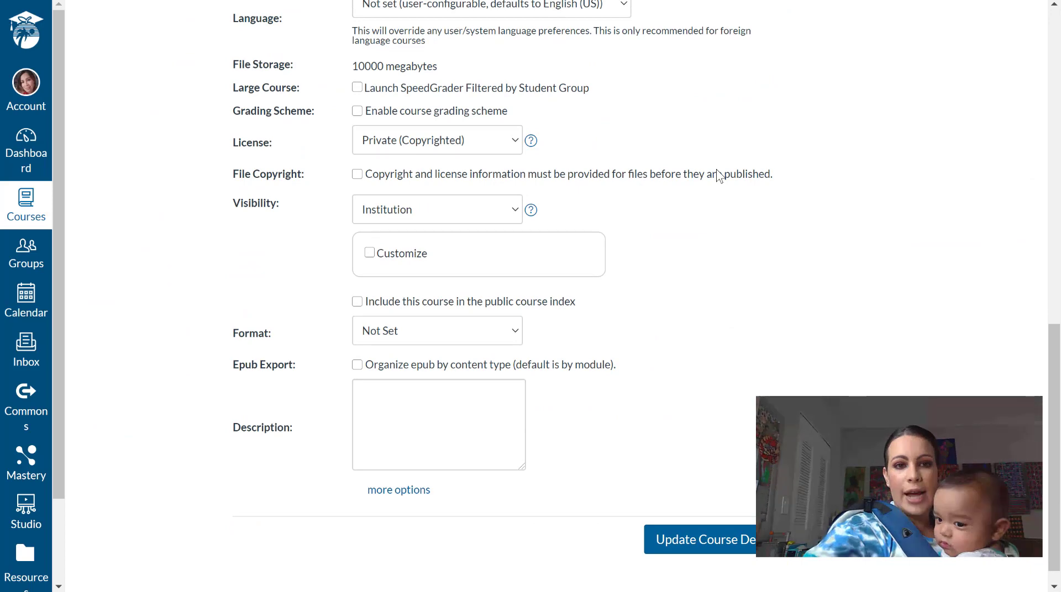
key("Return")
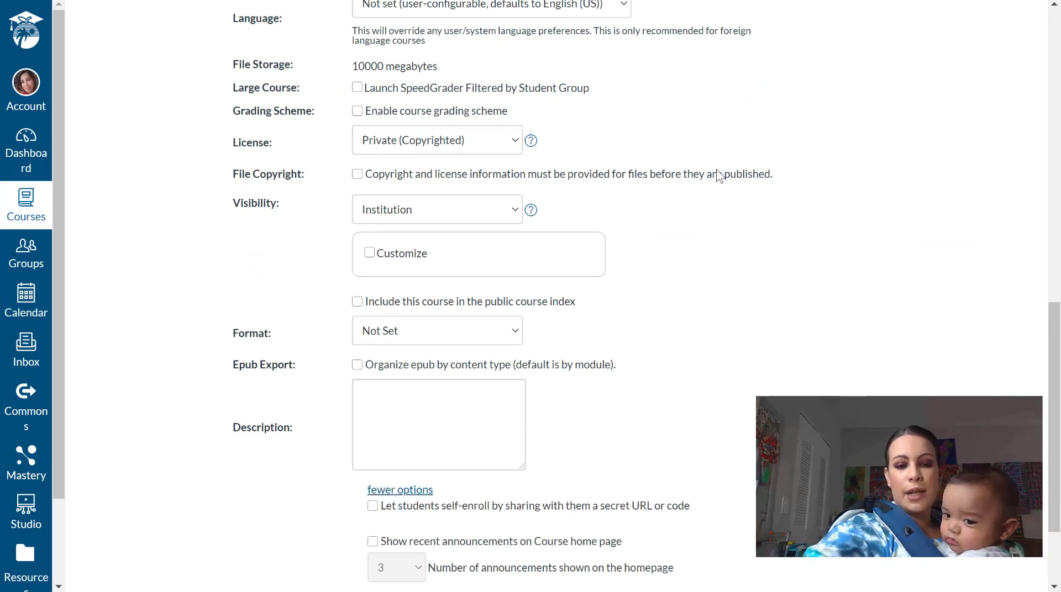
scroll(716, 170, "down", 4)
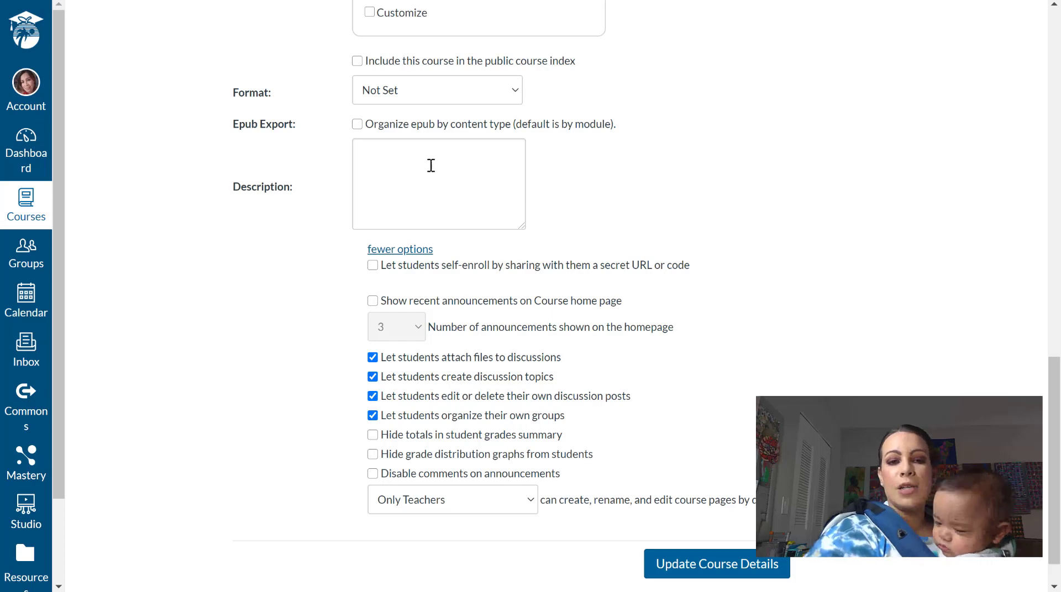
left_click(372, 301)
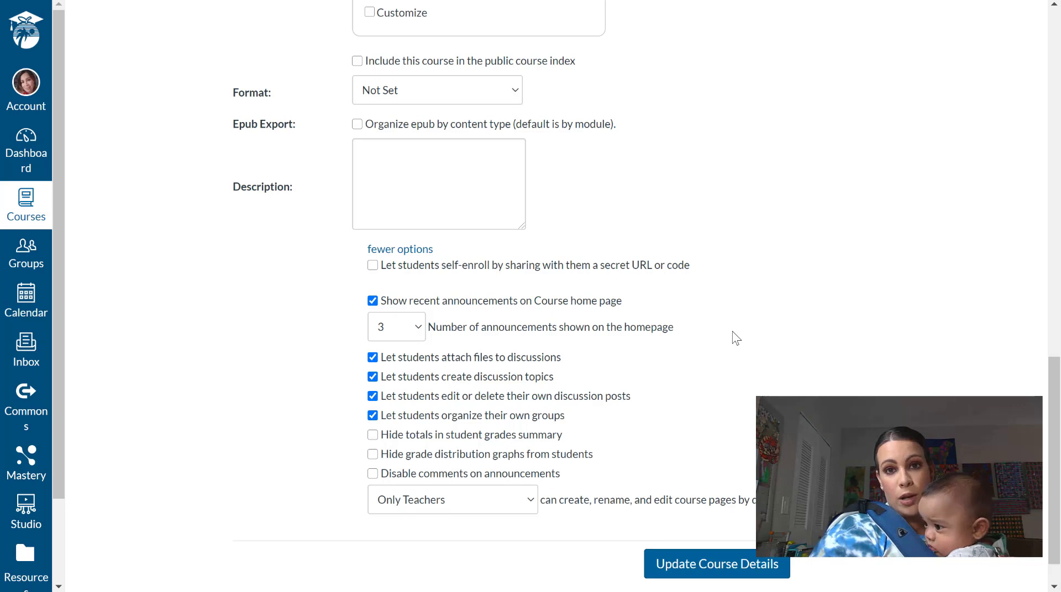
left_click(417, 332)
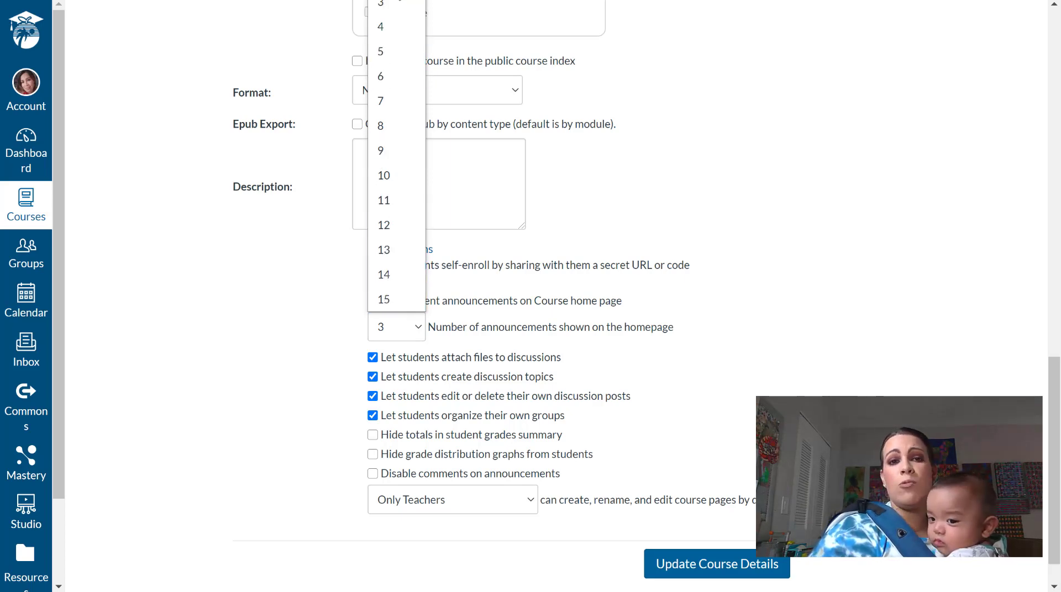
left_click(396, 0)
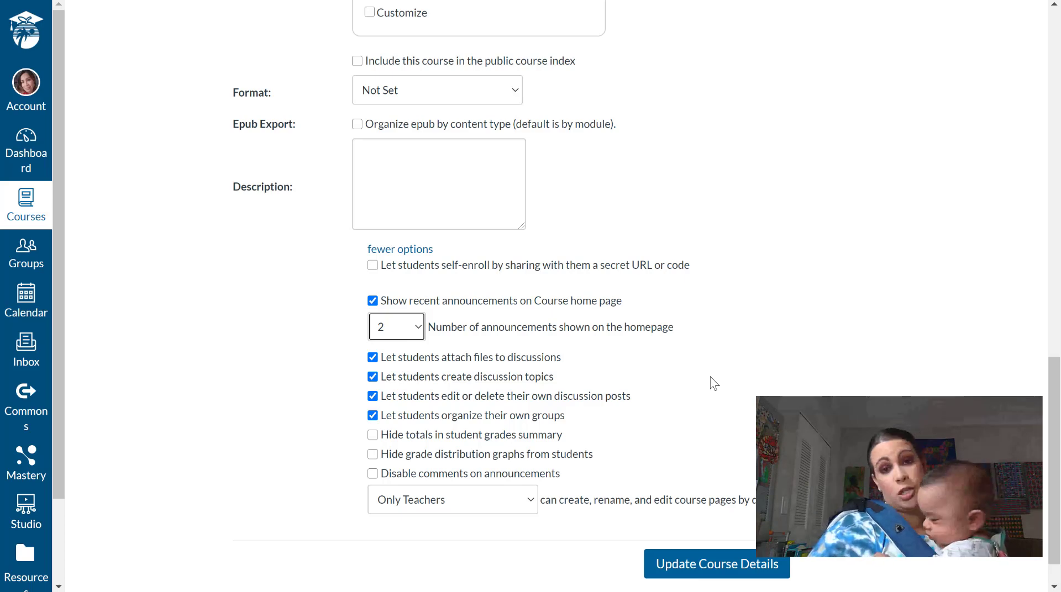
left_click(770, 576)
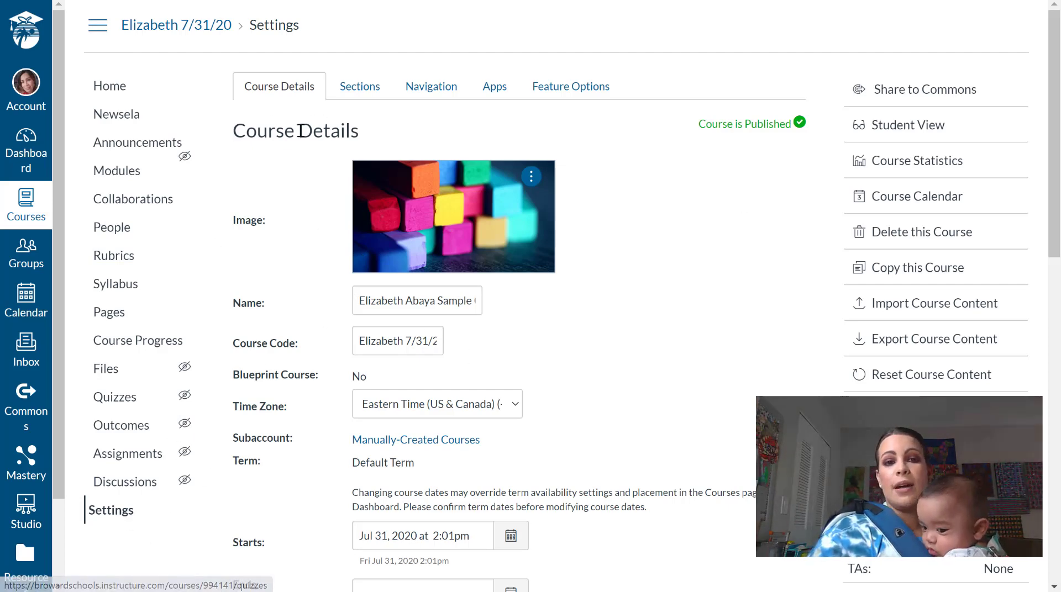
Hide Rubrics, Collaborations, Newsela, Pages, People and Syllabus from students in the course navigation and save the changes.
left_click(447, 98)
scroll(1056, 243, "down", 2)
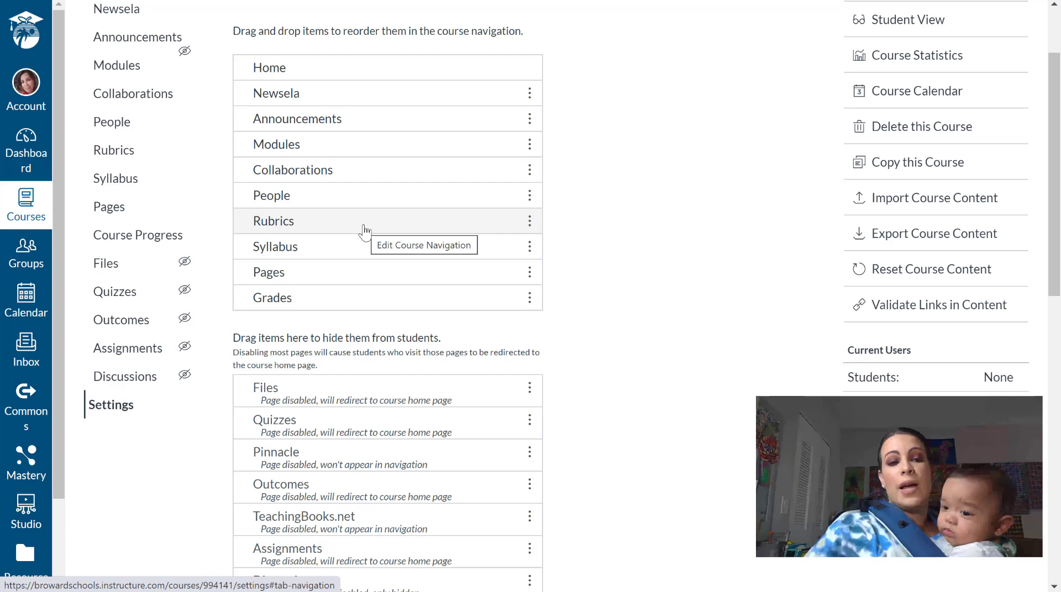
left_click_drag(365, 233, 379, 364)
scroll(381, 423, "up", 2)
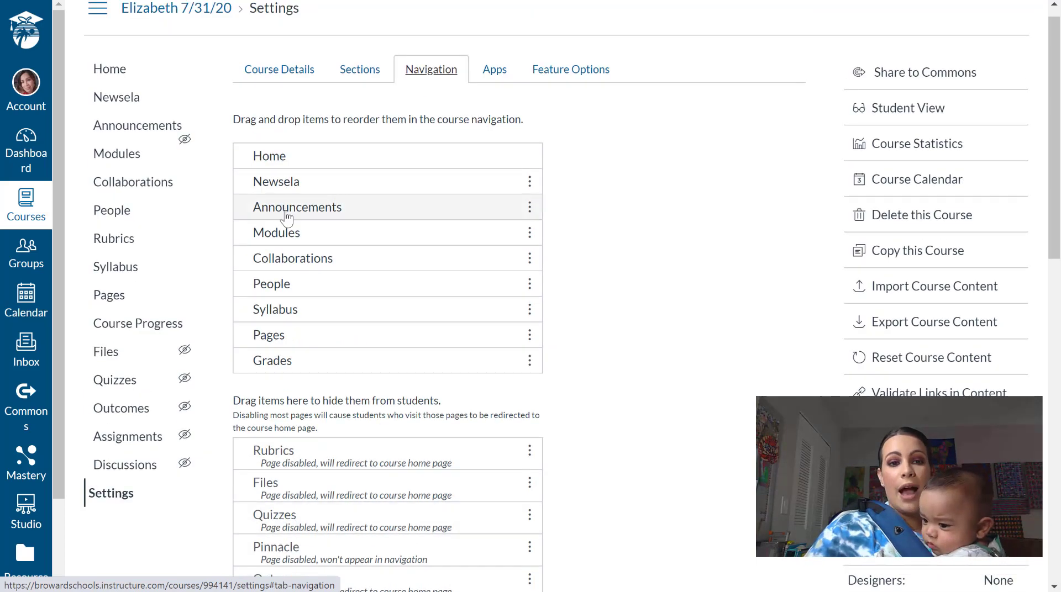
left_click_drag(314, 263, 377, 420)
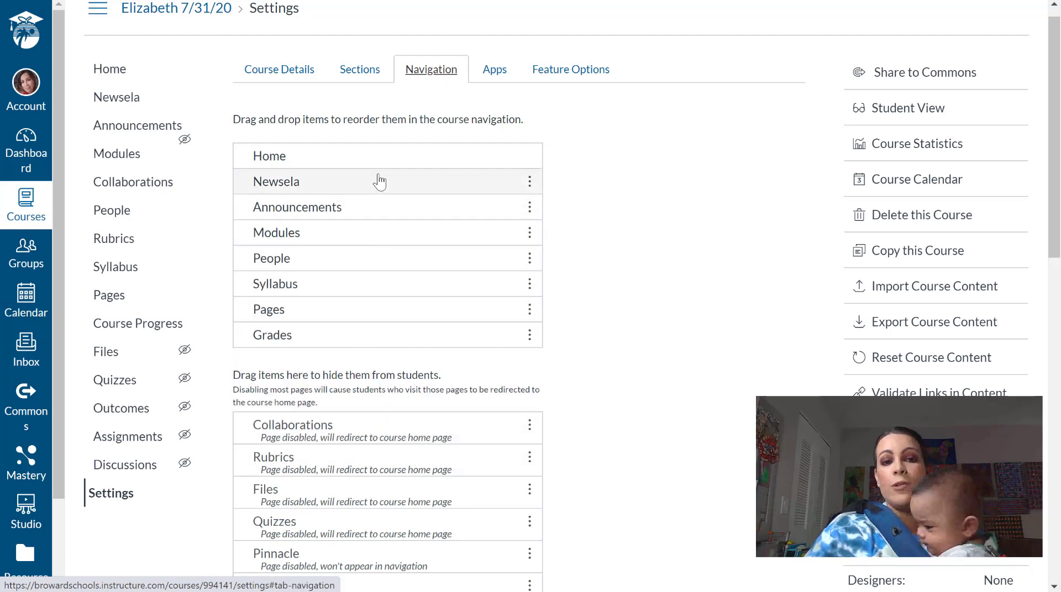
left_click_drag(379, 180, 383, 416)
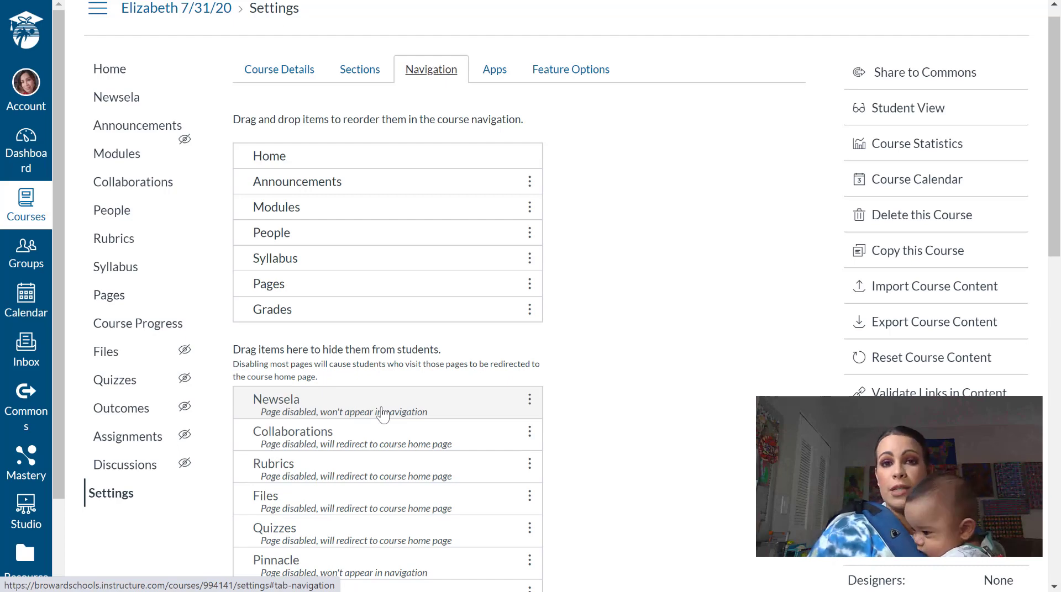
left_click_drag(372, 287, 360, 408)
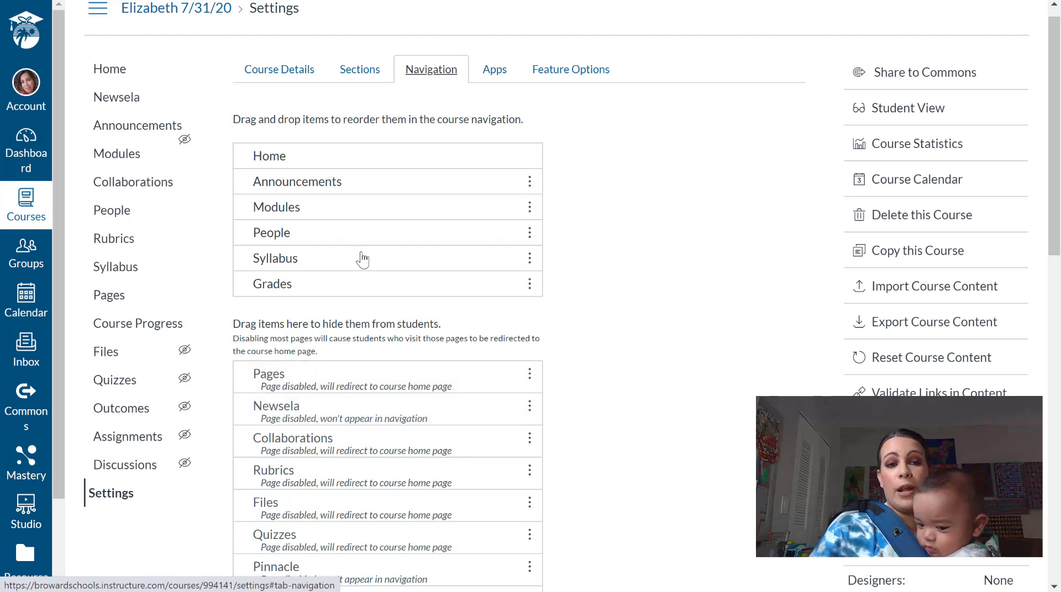
left_click_drag(362, 244, 350, 345)
left_click_drag(350, 241, 349, 314)
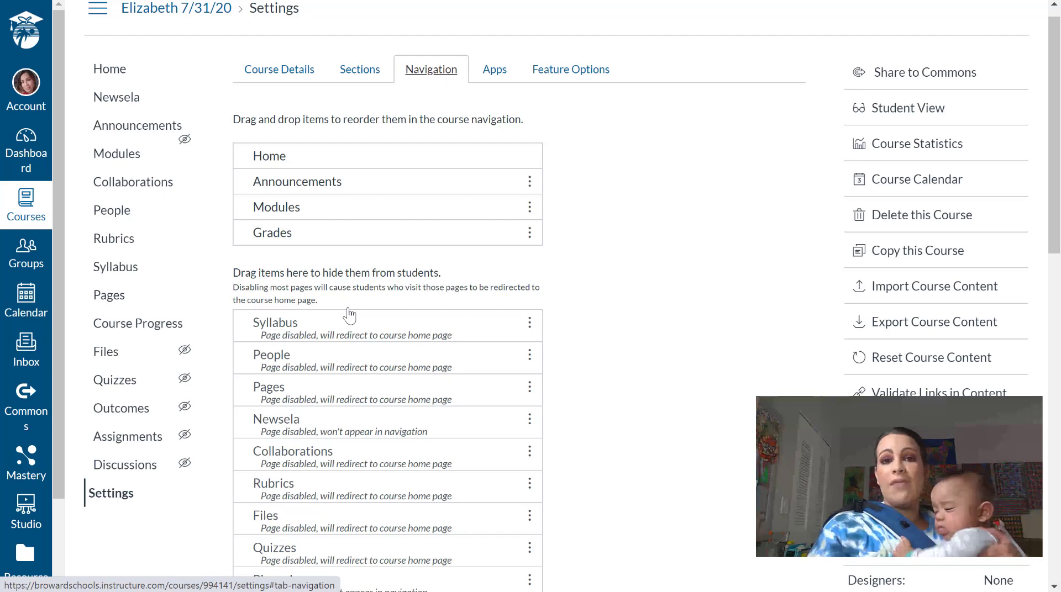
scroll(349, 315, "down", 1)
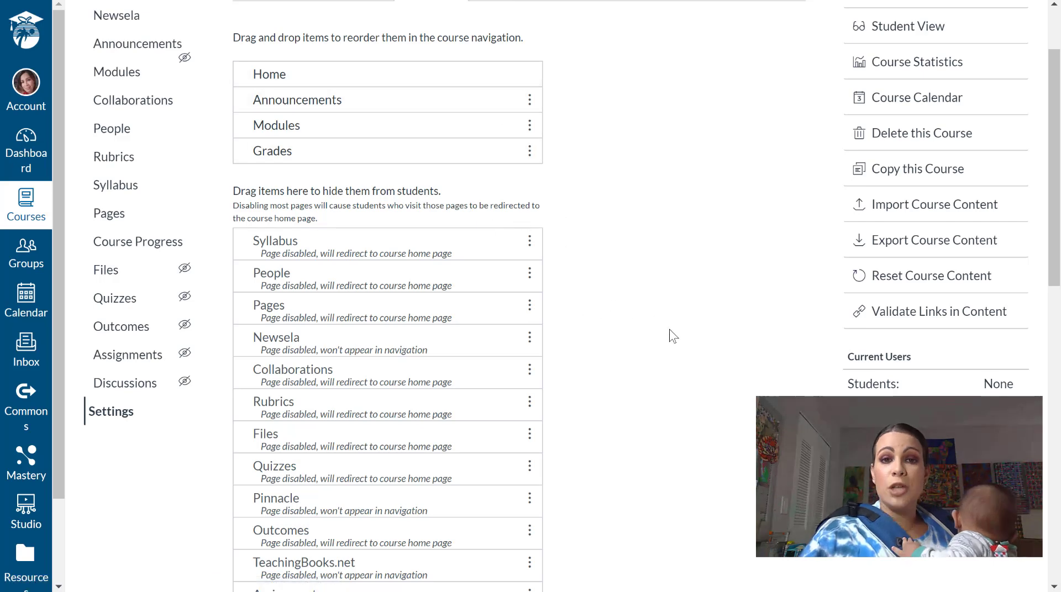
scroll(672, 336, "down", 10)
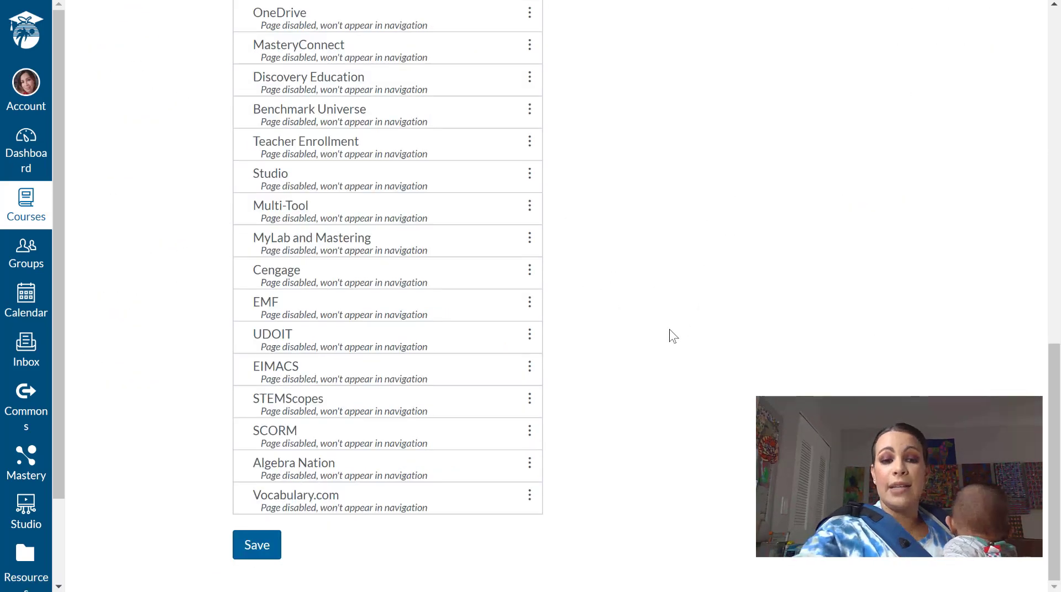
left_click(251, 553)
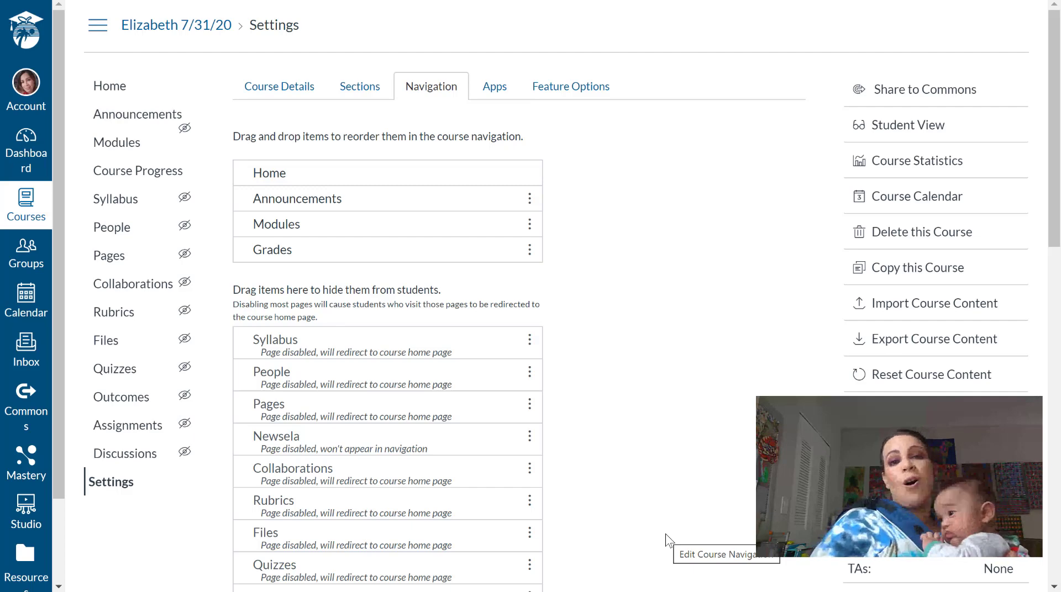
Set the course home page to display the Syllabus, save it, and review the resulting page through the Course Summary.
left_click(112, 90)
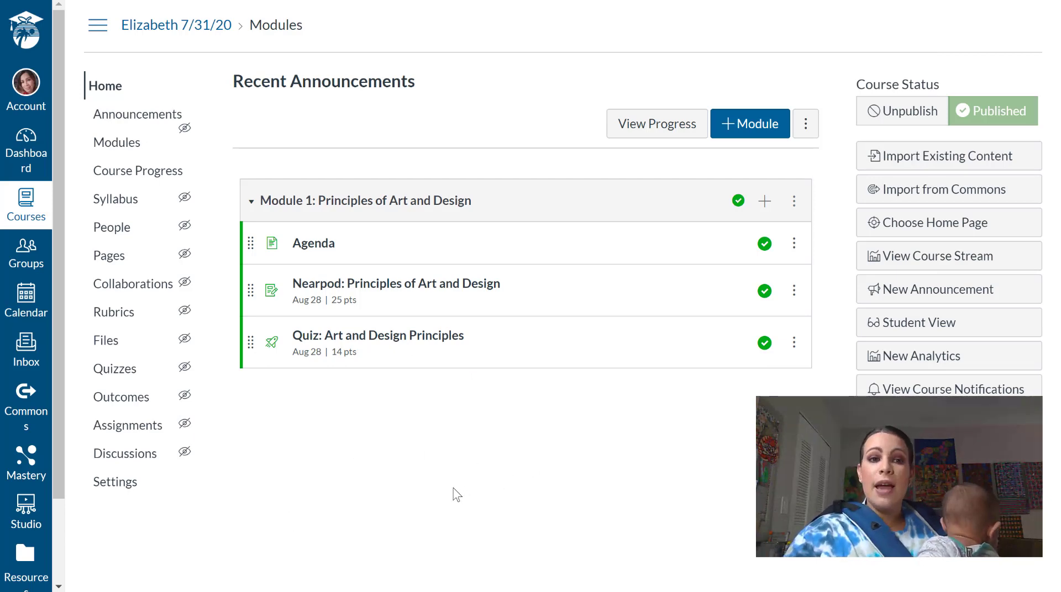
left_click(999, 221)
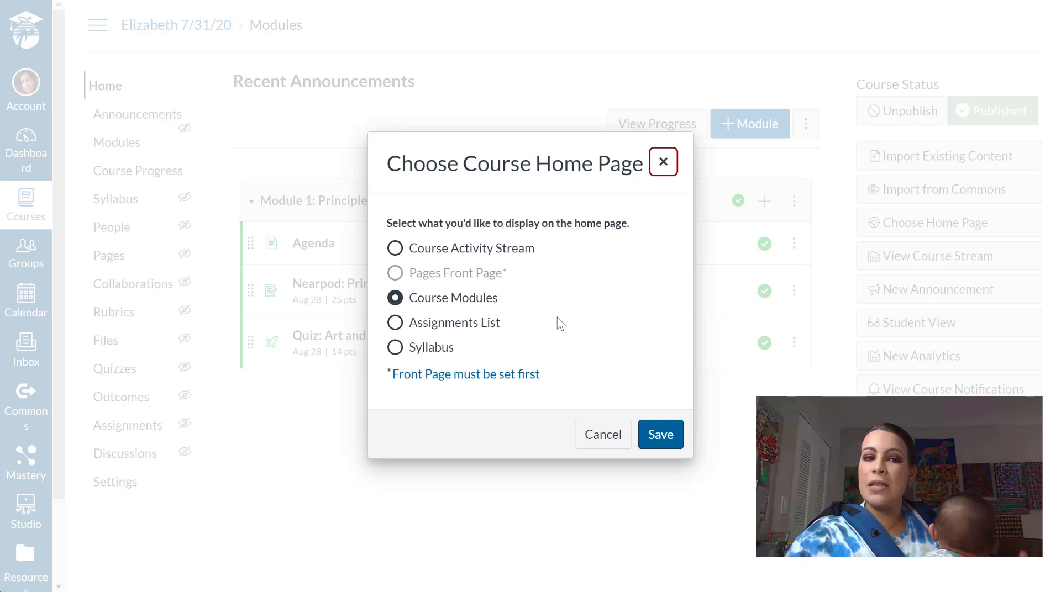
left_click(429, 348)
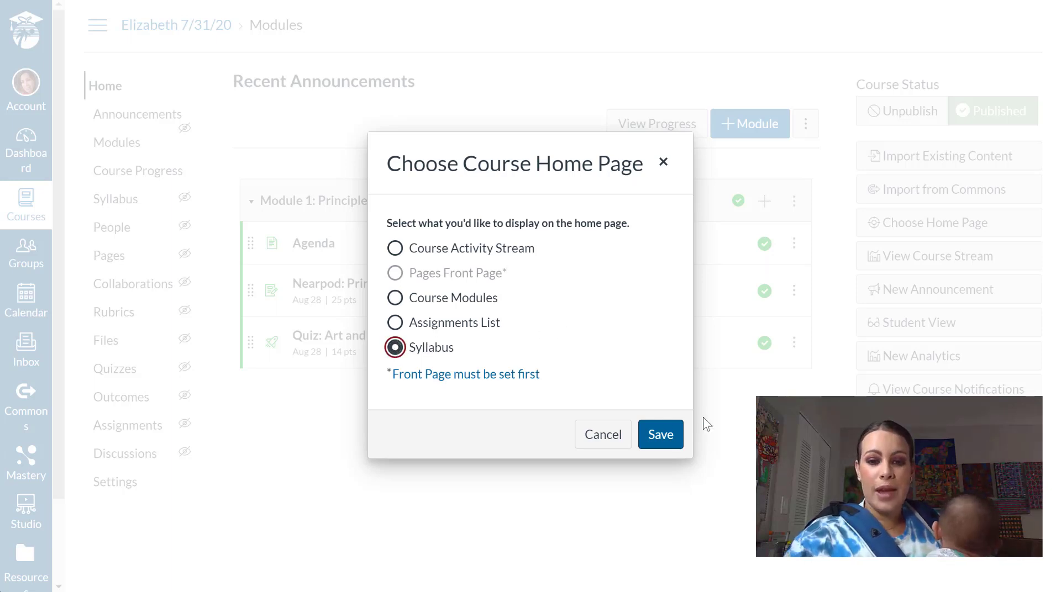
left_click(651, 436)
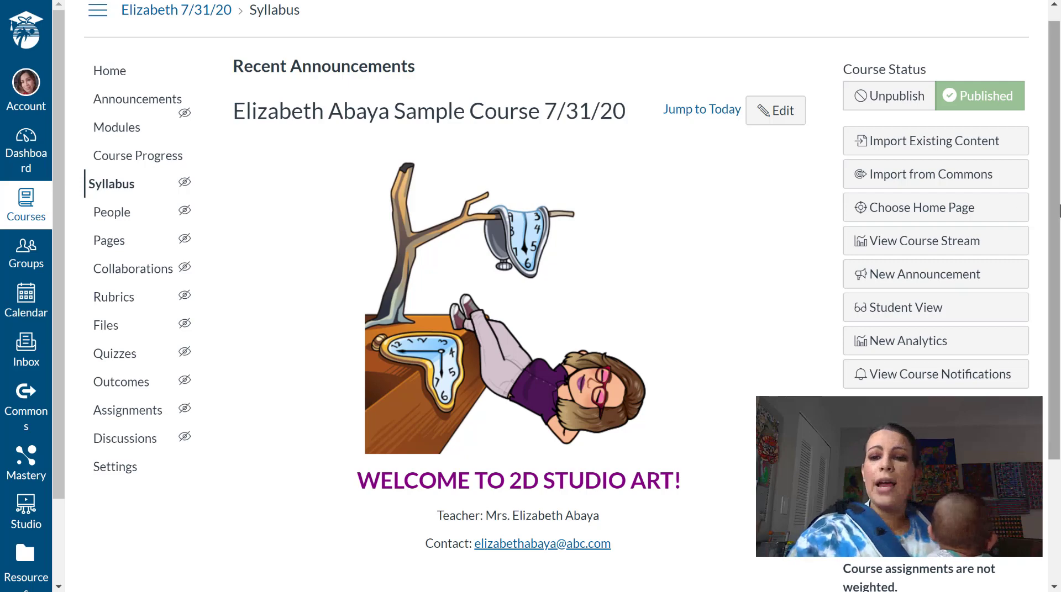
left_click_drag(1059, 211, 1060, 247)
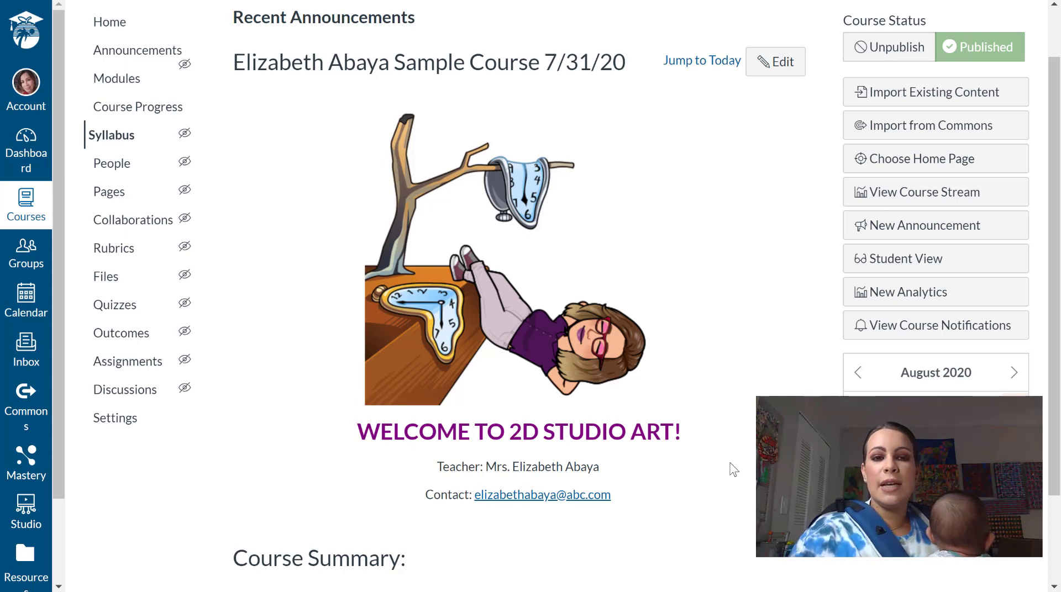
scroll(734, 469, "down", 2)
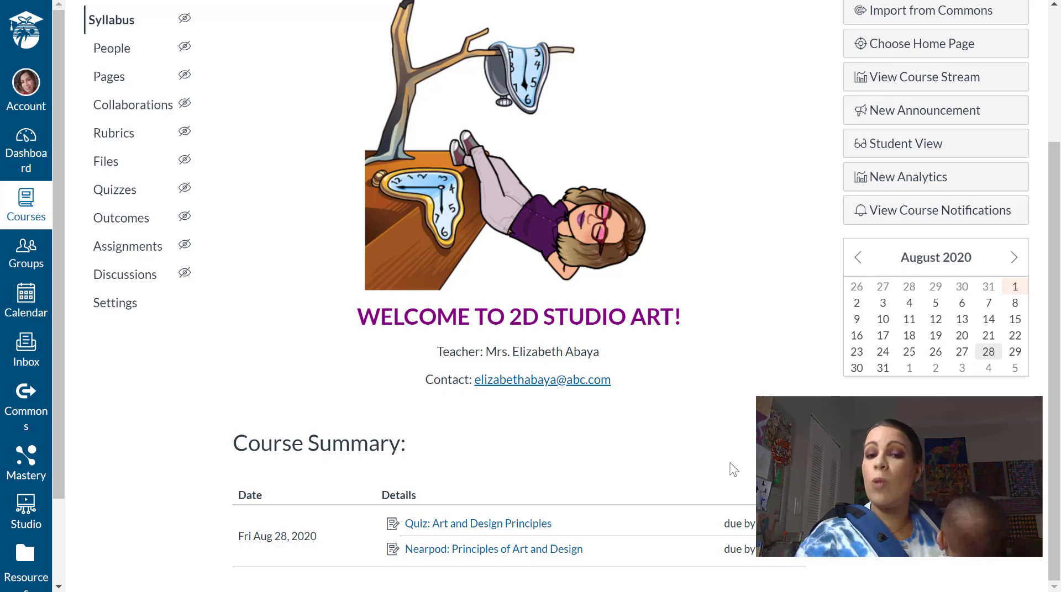
scroll(734, 469, "up", 3)
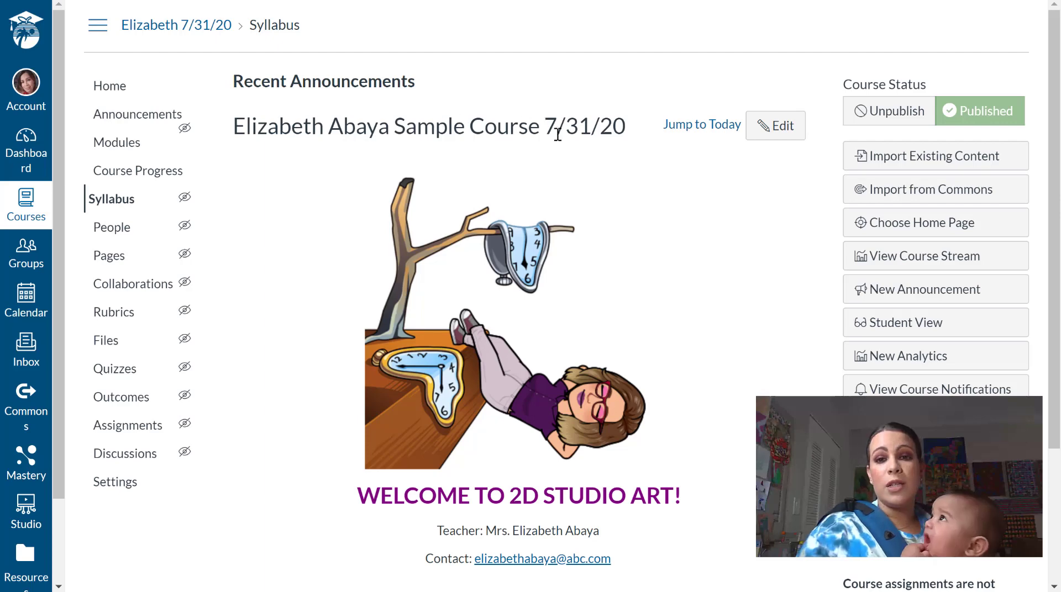
Start a new announcement in the course and title it "Example Announcement".
left_click(185, 123)
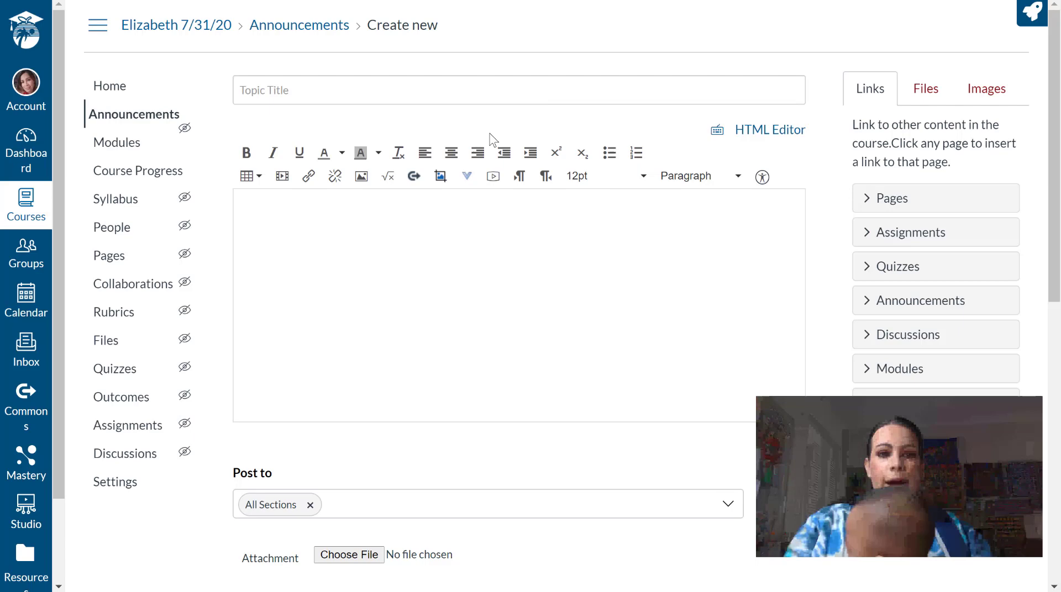
left_click(498, 97)
type("Exam")
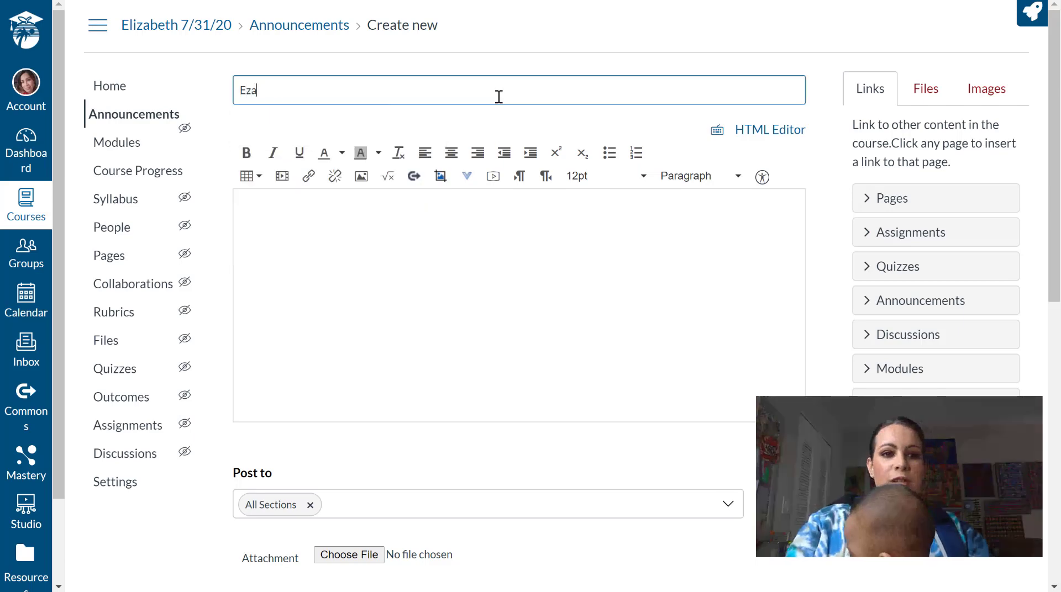
key("BackSpace")
key("BackSpace")
key("BackSpace")
type("xample ")
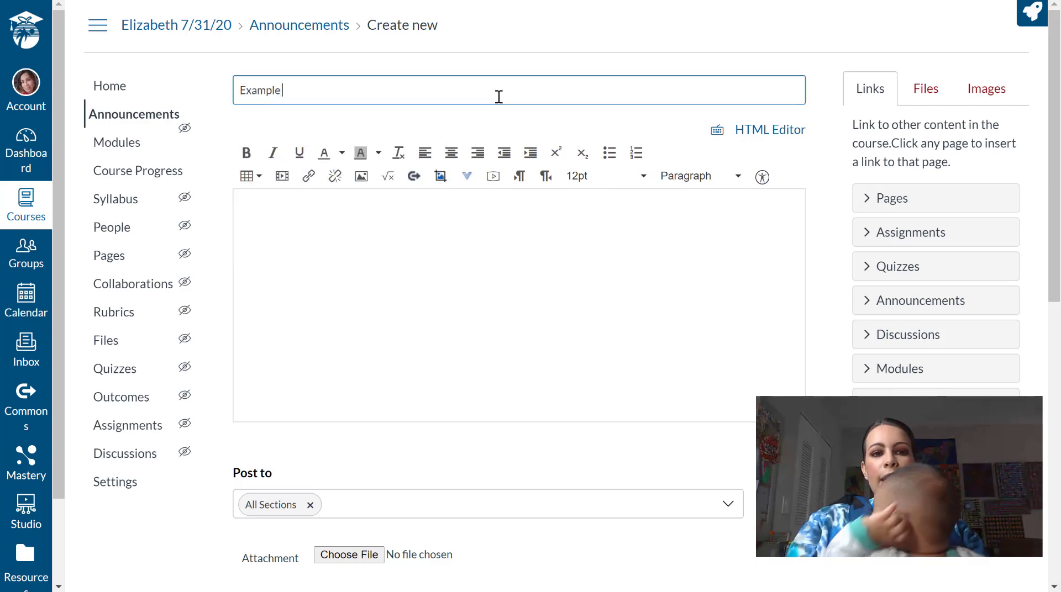
type("Announ")
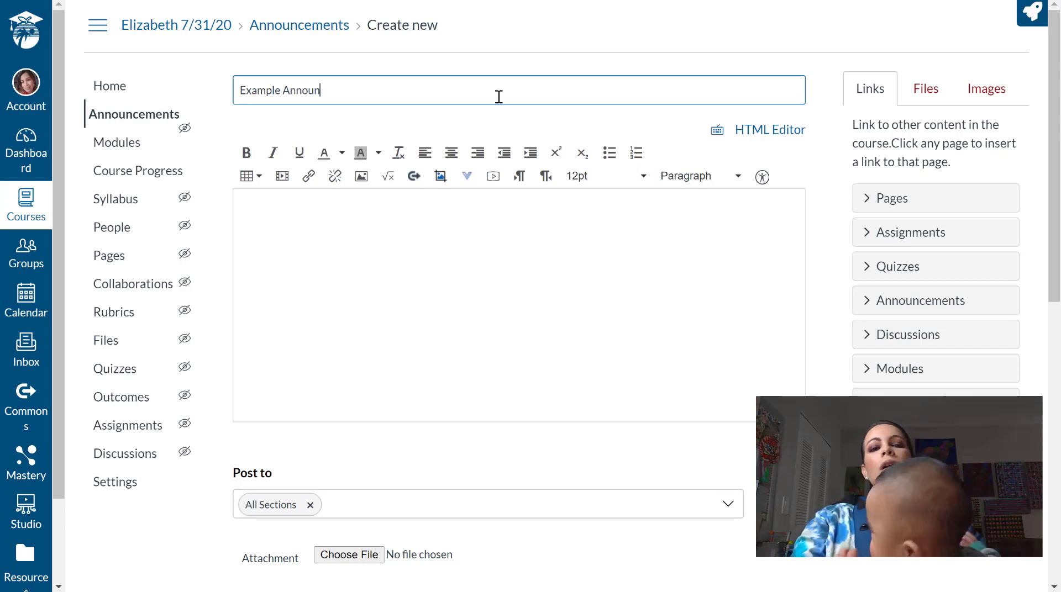
type("cements")
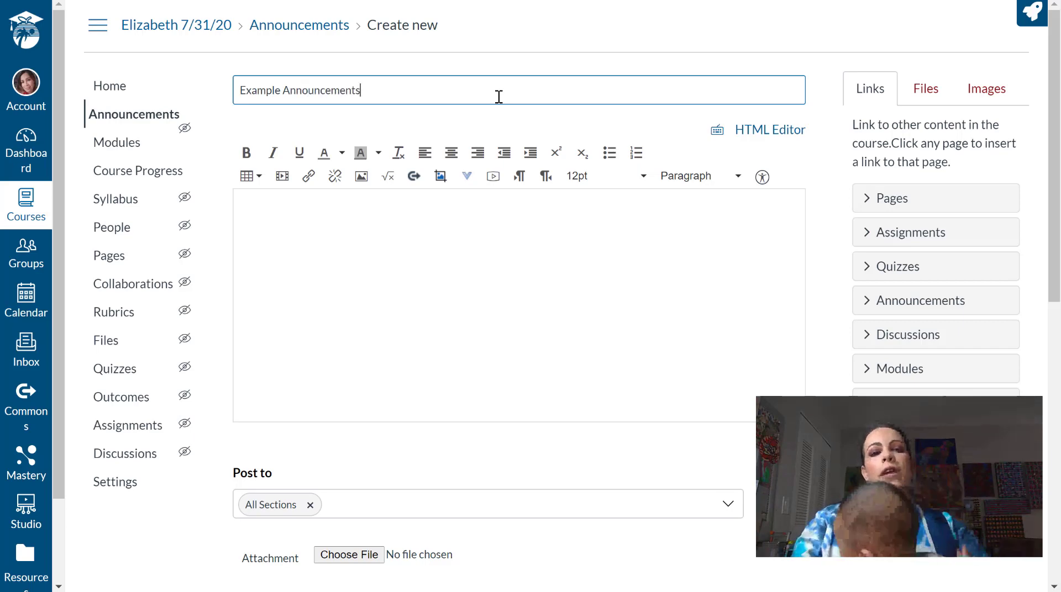
left_click(549, 256)
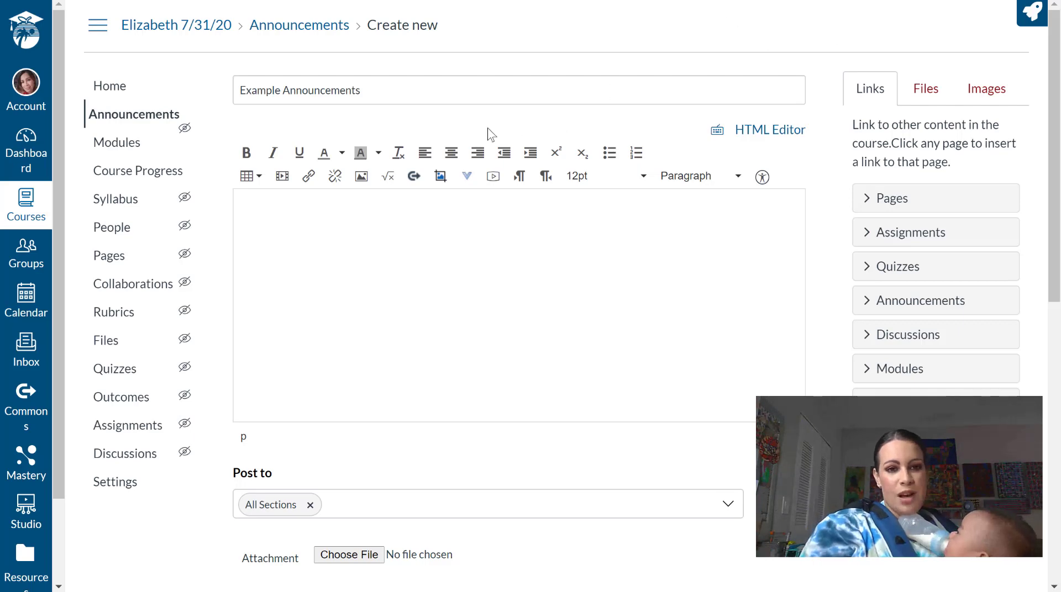
left_click(487, 89)
key("BackSpace")
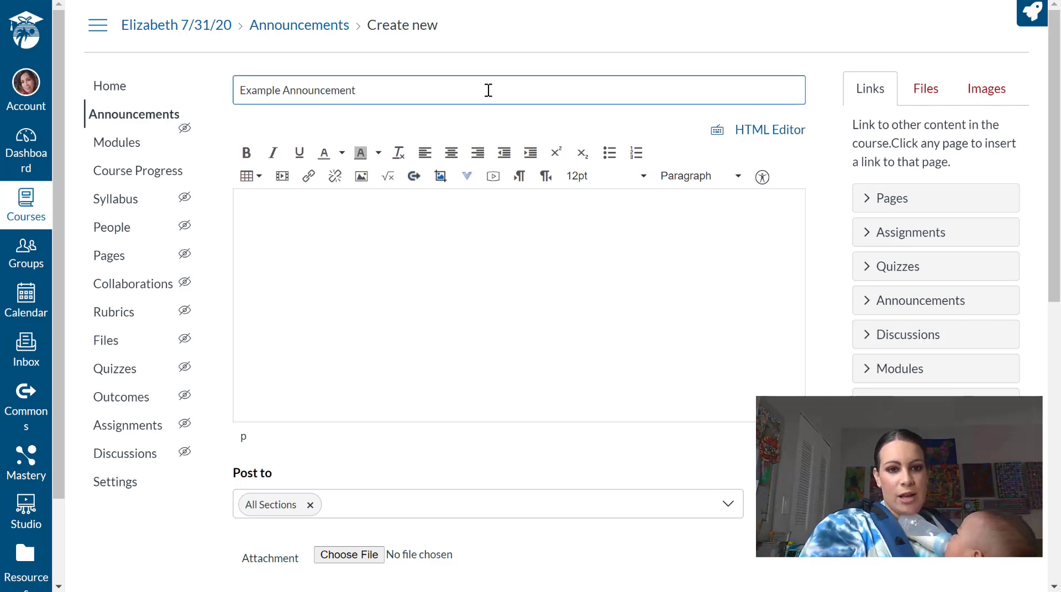
Enter "testing" as the announcement's message and save the announcement with its default options.
left_click(454, 285)
type("tes")
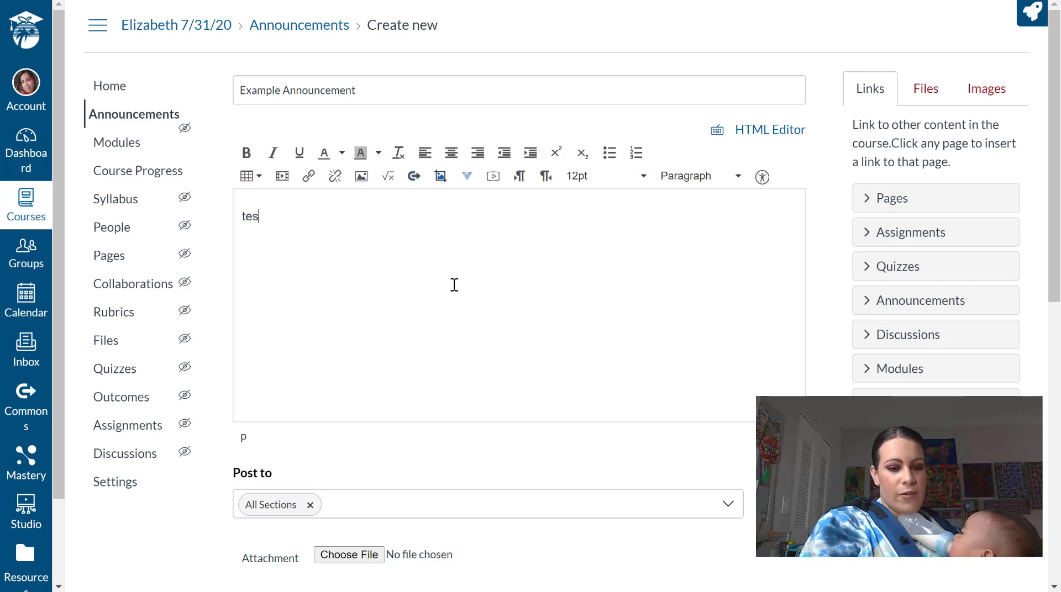
type("ting")
scroll(454, 284, "down", 9)
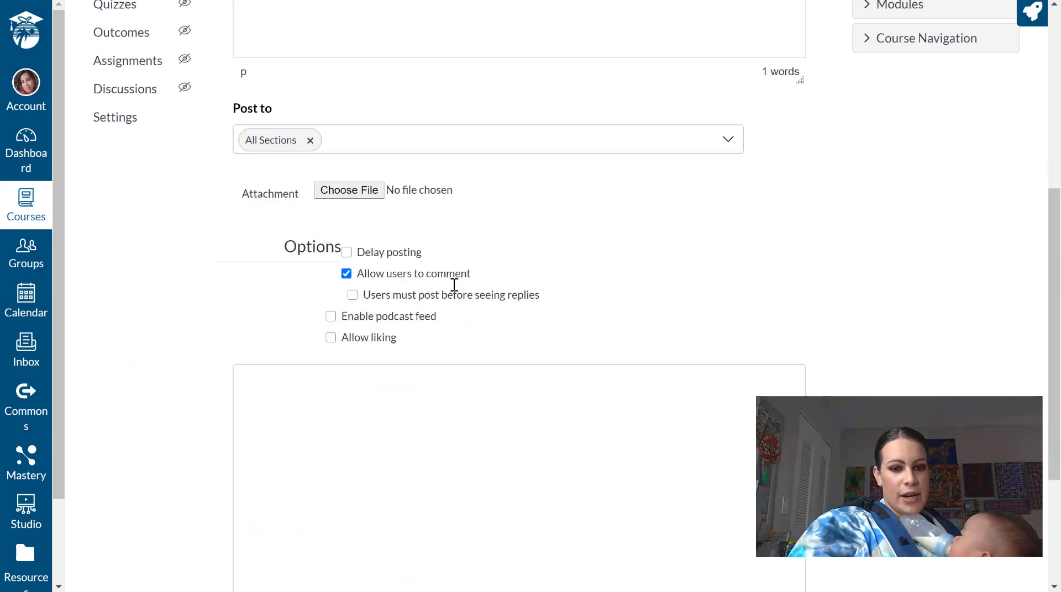
scroll(454, 285, "down", 1)
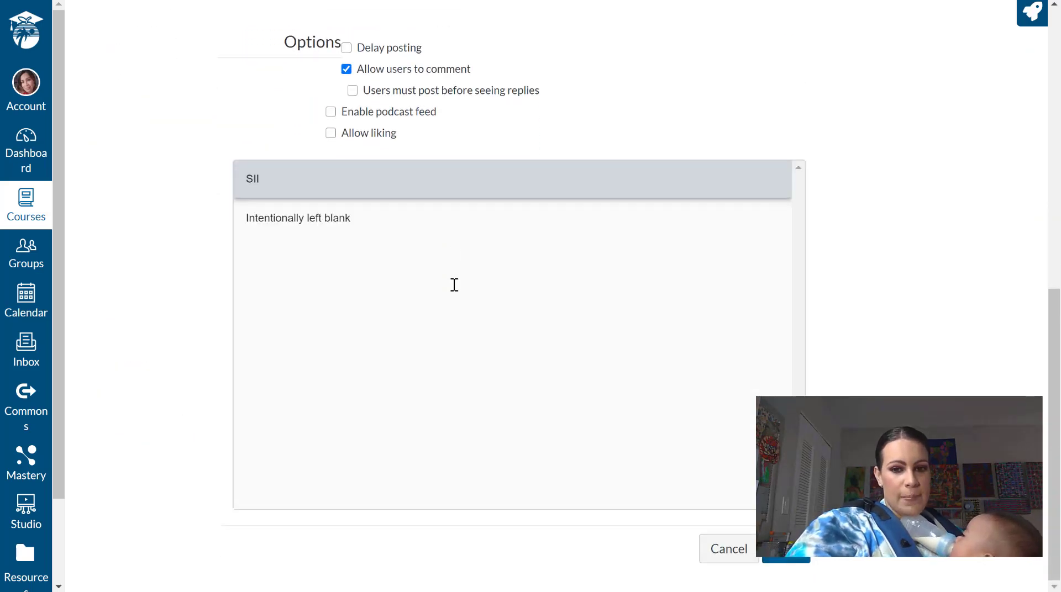
left_click(786, 549)
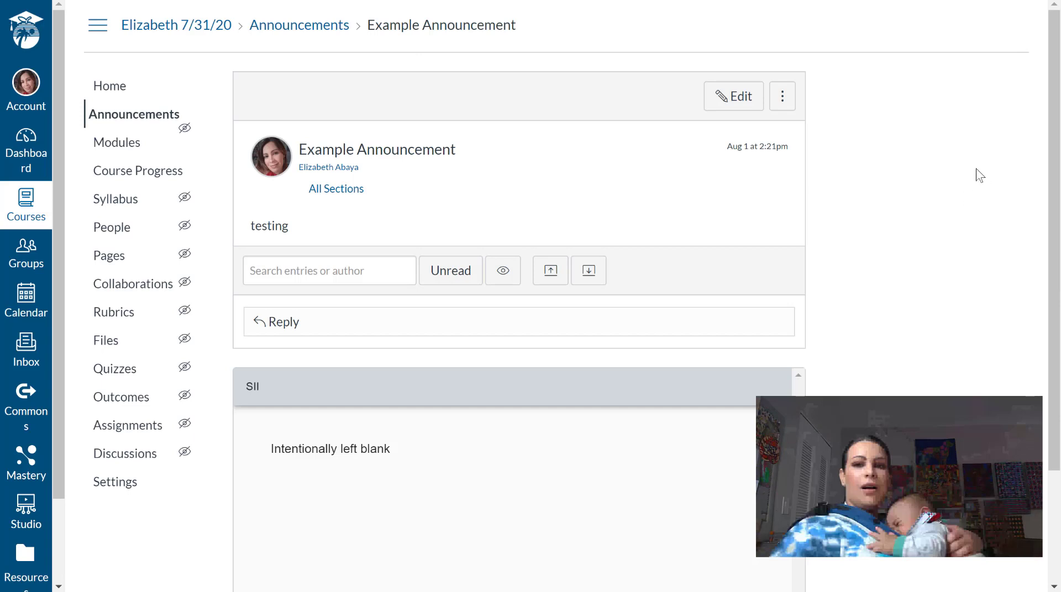
Return to the course home page and check how recent announcements are displayed with the syllabus.
left_click(137, 97)
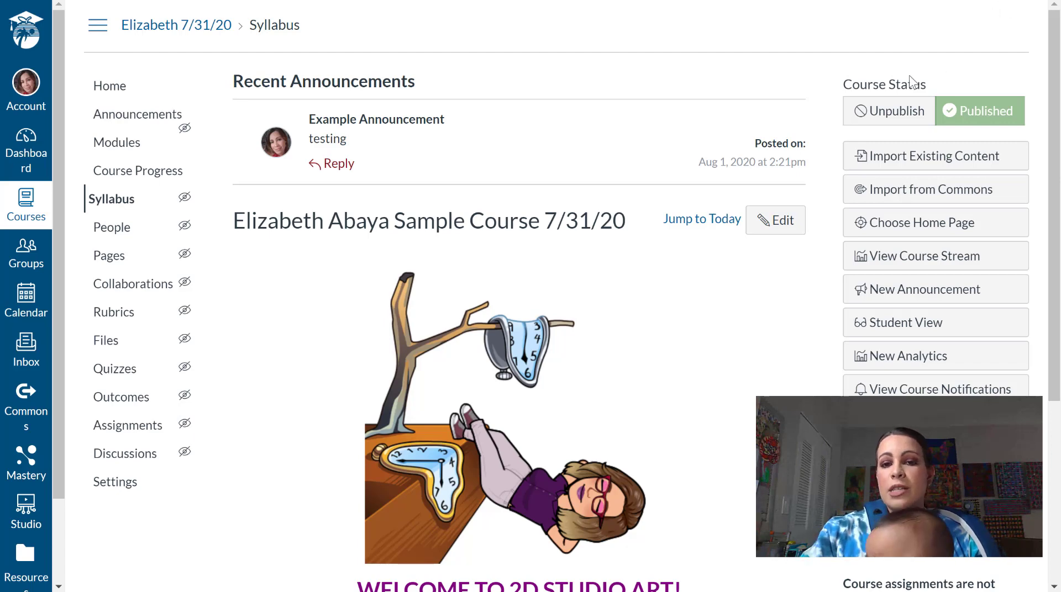
scroll(1059, 148, "down", 3)
scroll(1059, 148, "up", 3)
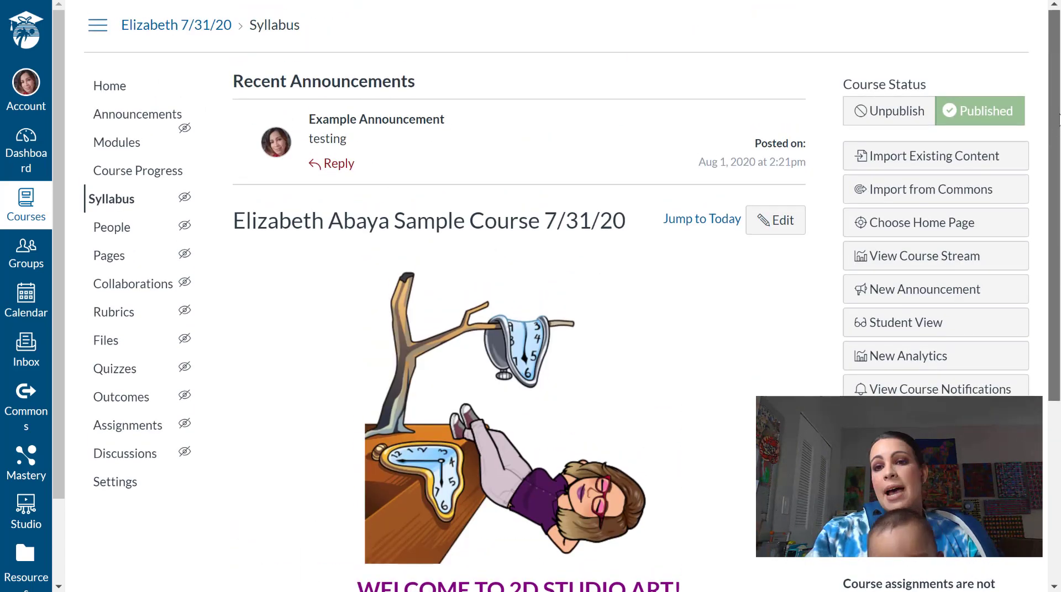